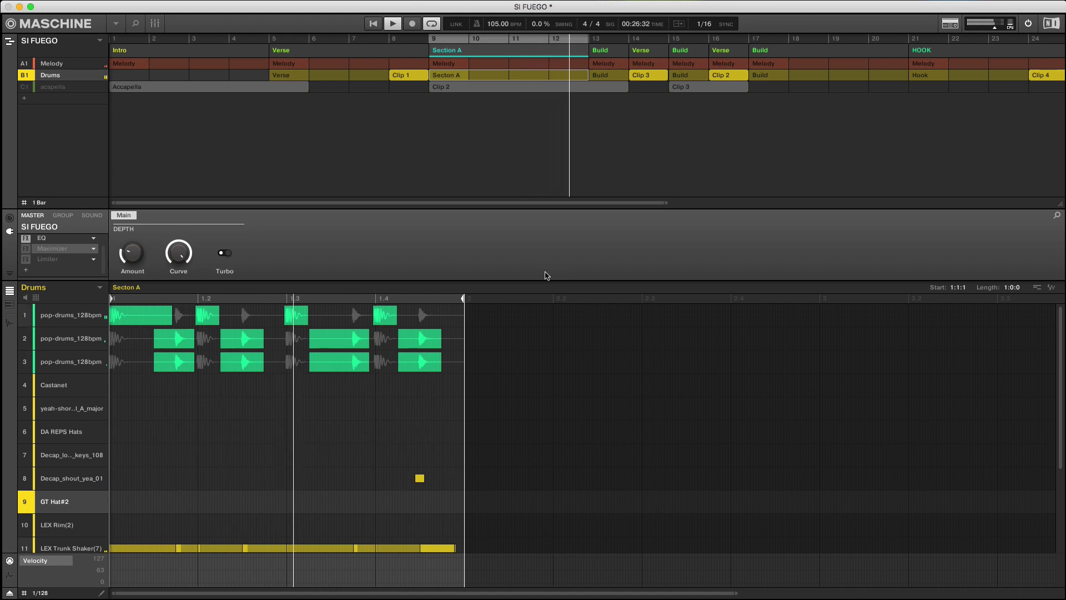
# - Stop playback, enable the Maximizer and Limiter on the master channel, and play Section A with them active
pyautogui.press('space')
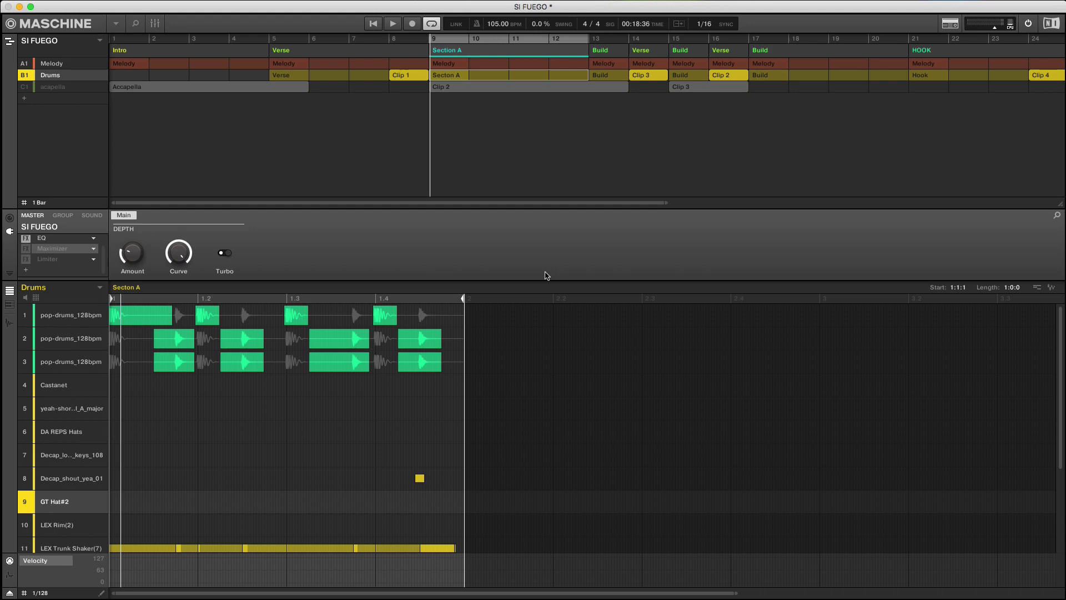
pyautogui.moveTo(120, 250)
pyautogui.click(26, 249)
pyautogui.press('space')
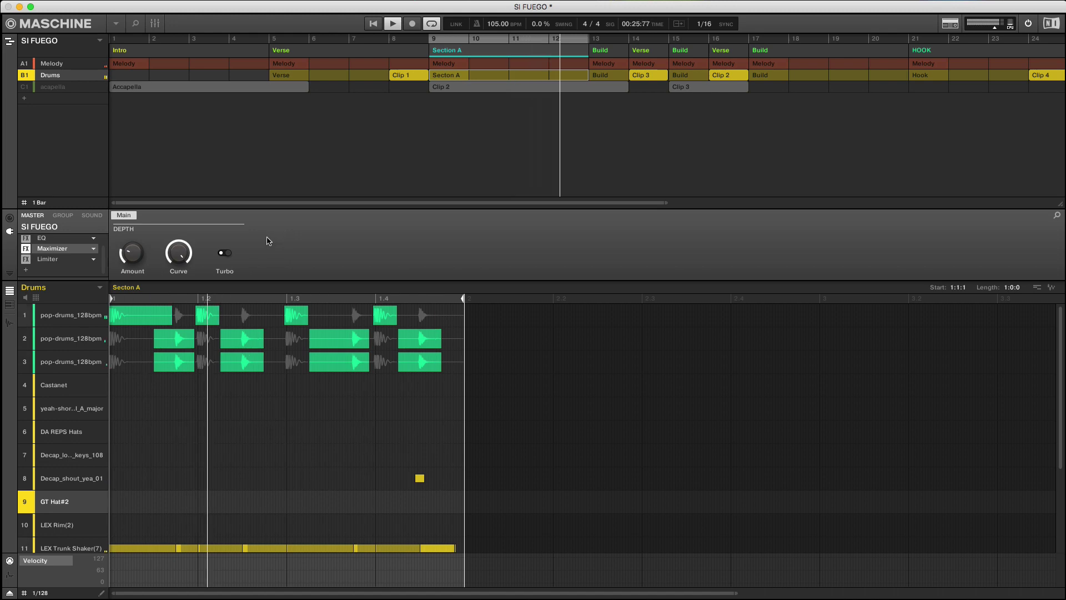
pyautogui.moveTo(182, 255)
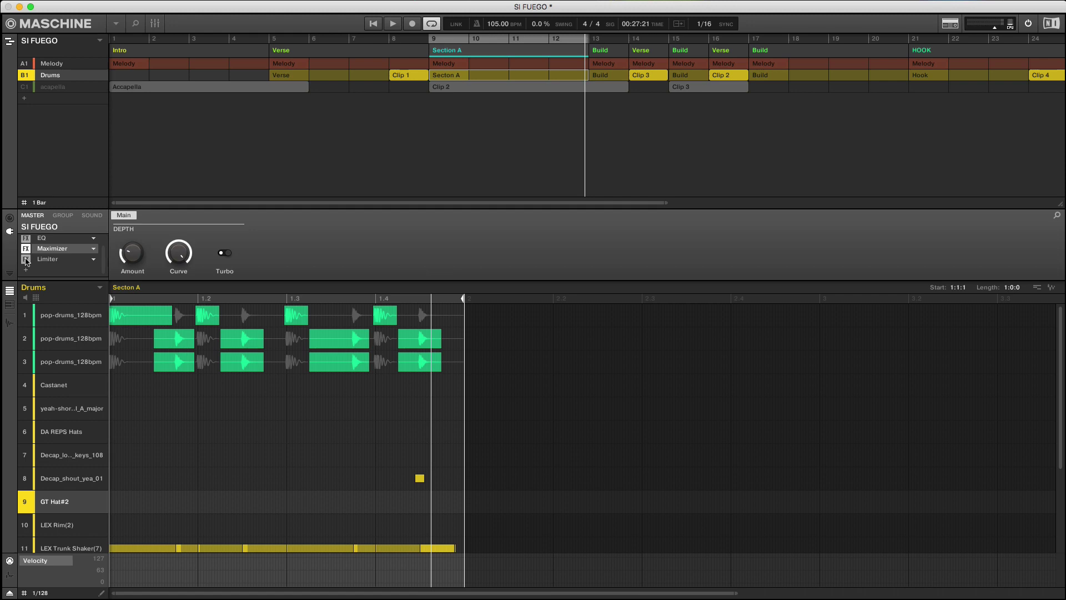
# - Bypass the master channel's Limiter and Maximizer and open the Limiter's parameters
pyautogui.click(25, 259)
pyautogui.click(26, 249)
pyautogui.click(42, 259)
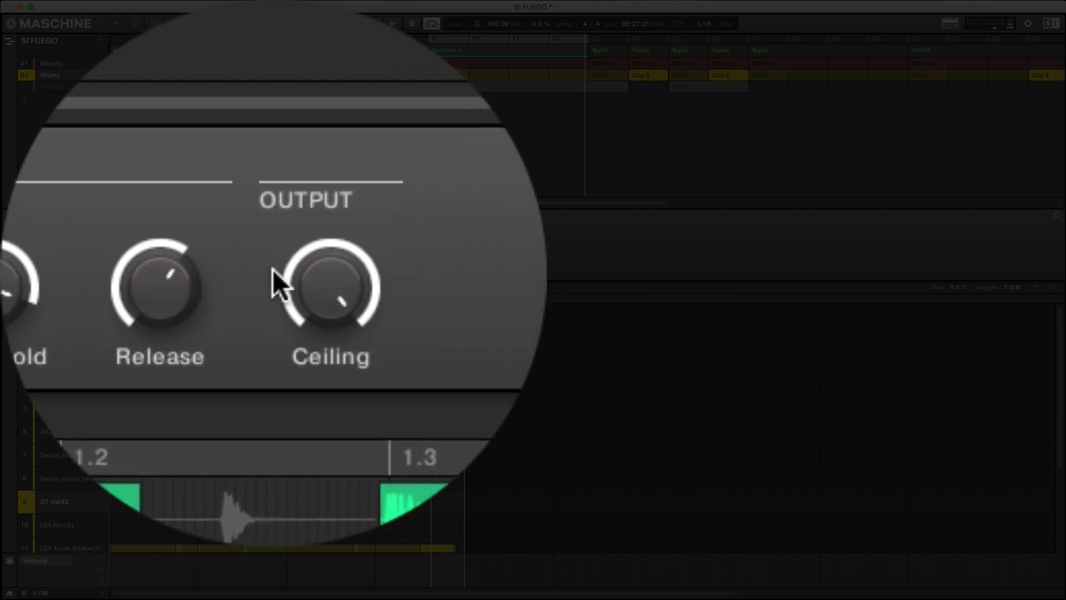
# - Switch the Limiter between Legacy and Transparent modes to compare their parameters, ending on Transparent
pyautogui.click(274, 271)
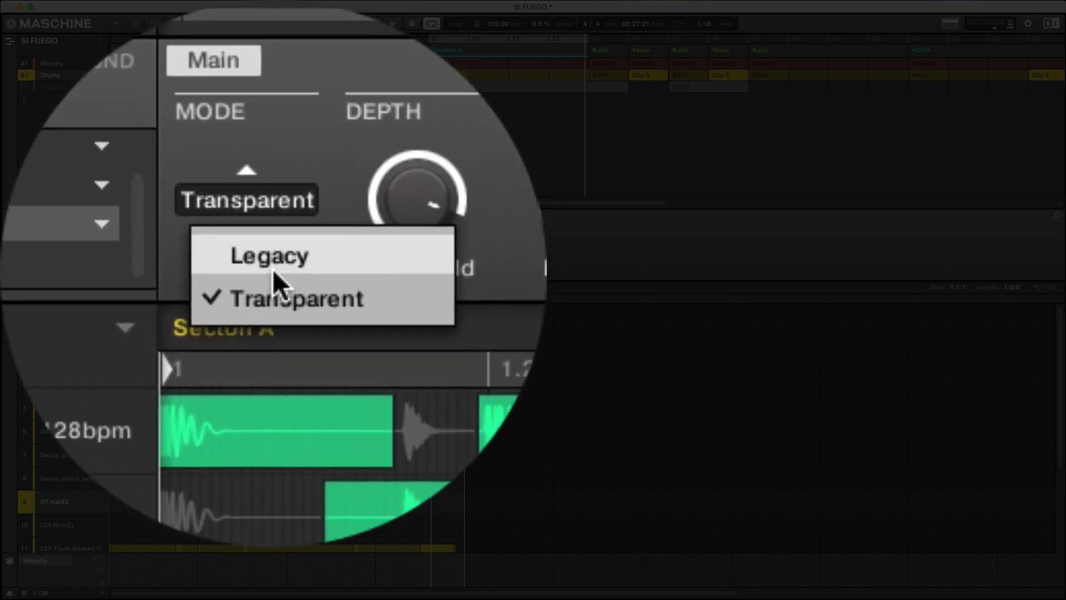
pyautogui.click(294, 317)
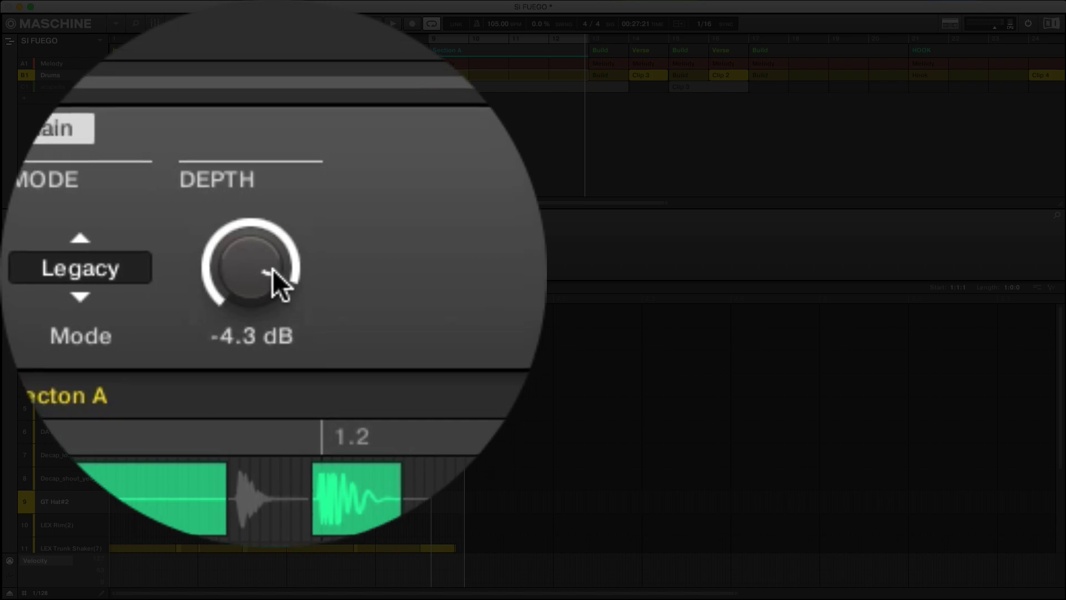
pyautogui.click(138, 254)
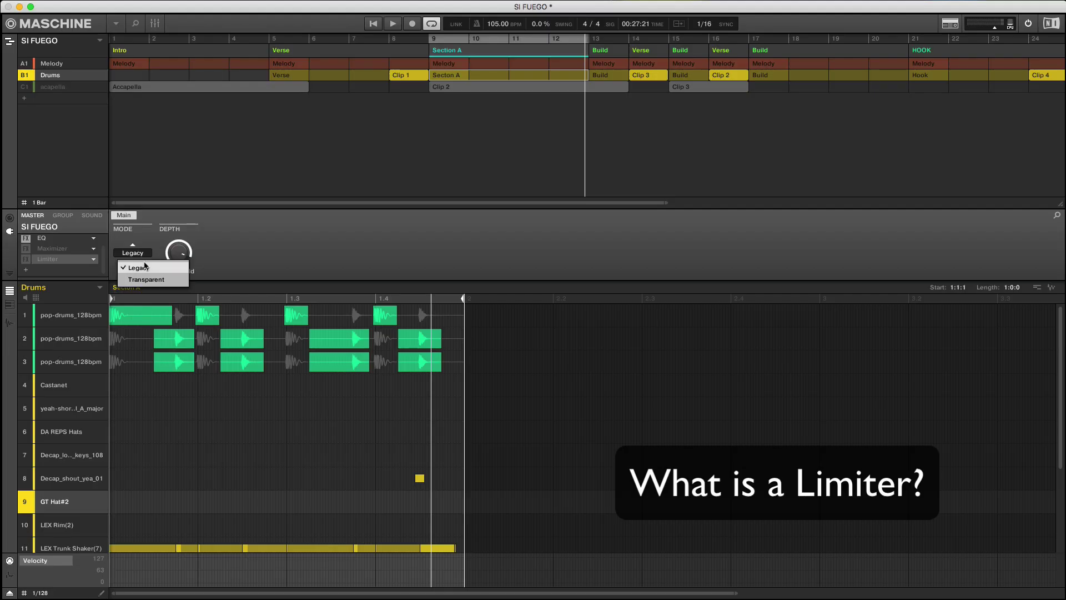
pyautogui.click(146, 279)
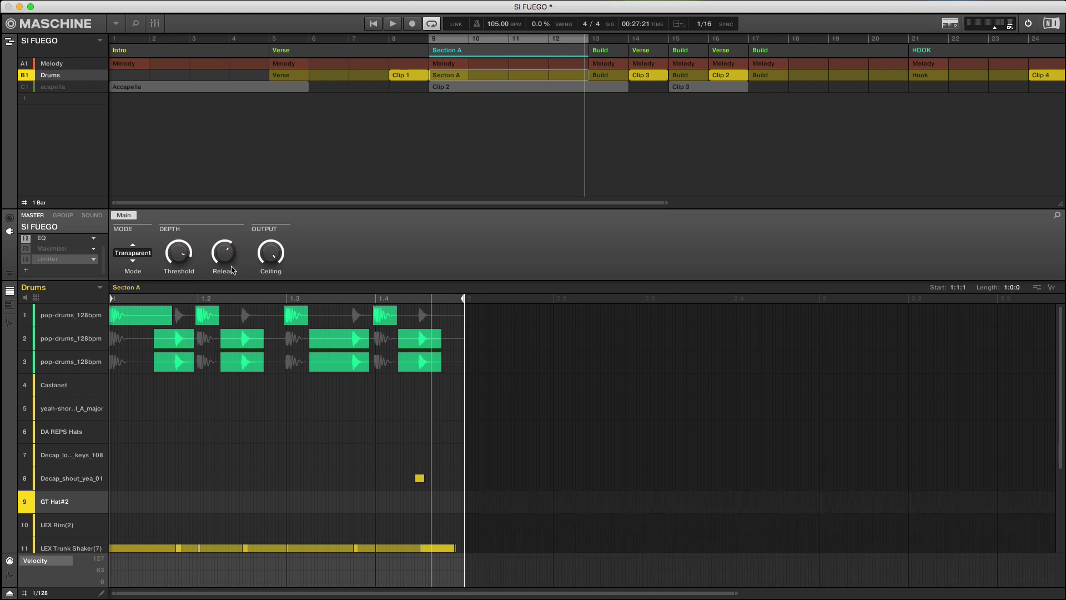
pyautogui.click(145, 254)
pyautogui.click(136, 264)
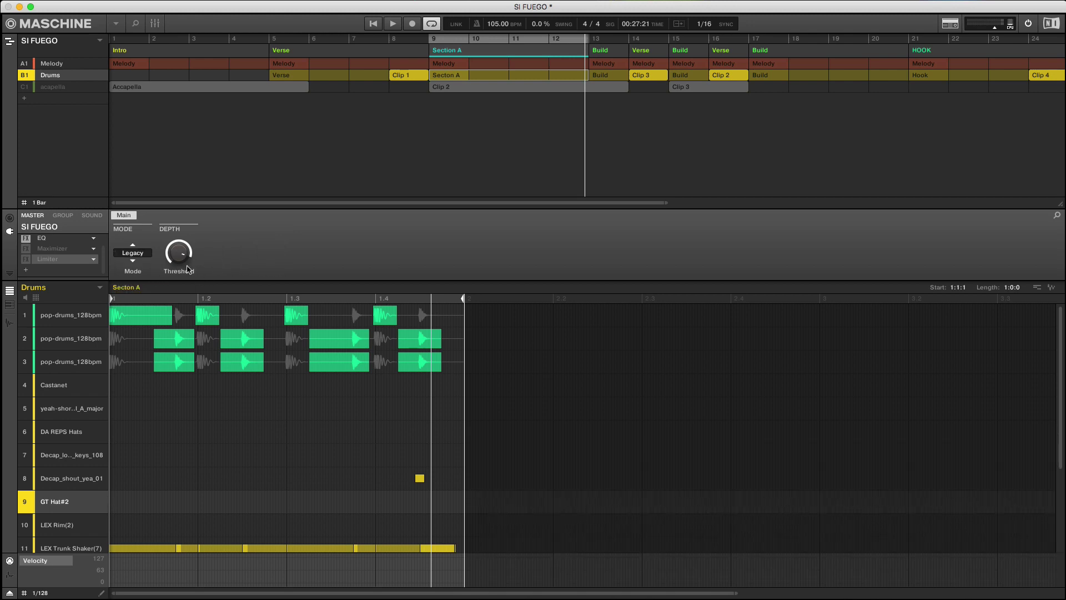
pyautogui.moveTo(188, 262)
pyautogui.click(143, 255)
pyautogui.click(146, 279)
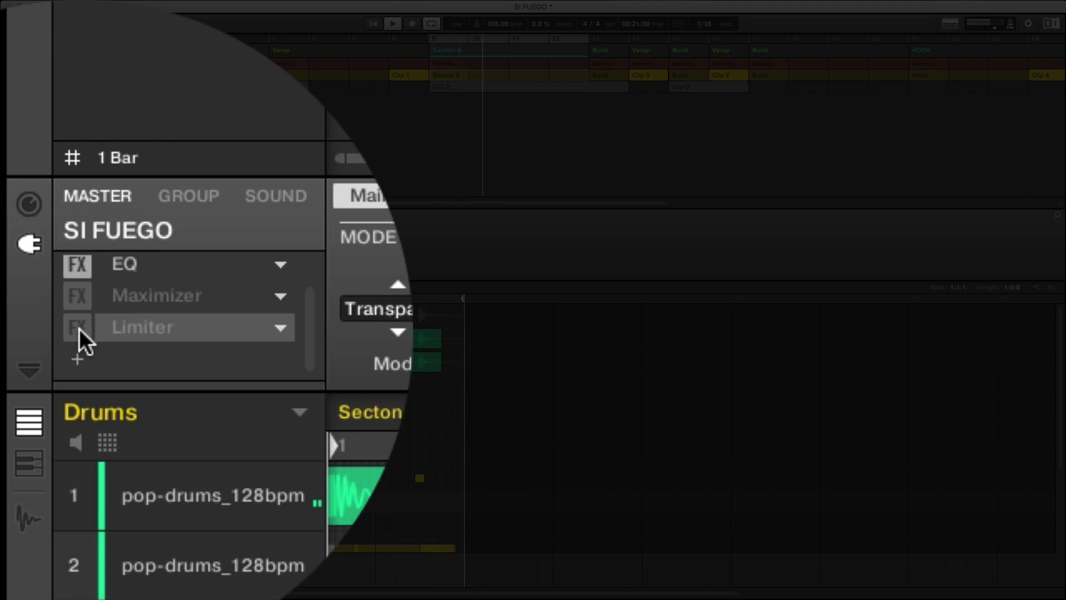
# - Enable the master Limiter, show the mixer view, and lower the Limiter's threshold to about -15 dB during playback
pyautogui.click(79, 329)
pyautogui.press('super+m')
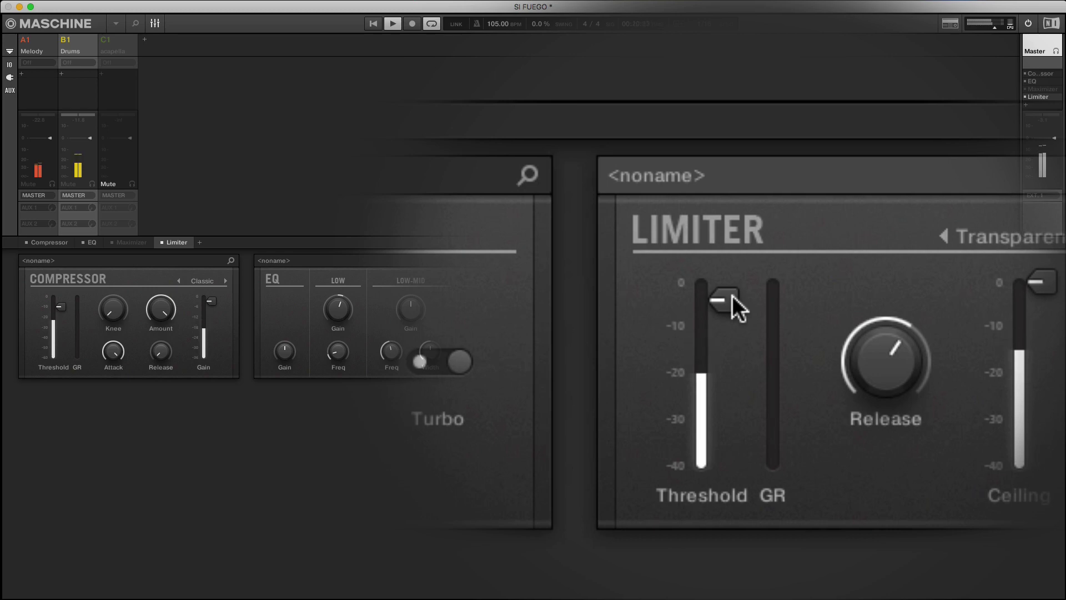
pyautogui.moveTo(732, 297)
pyautogui.mouseDown()
pyautogui.moveTo(732, 323)
pyautogui.moveTo(732, 301)
pyautogui.mouseUp()
pyautogui.press('space')
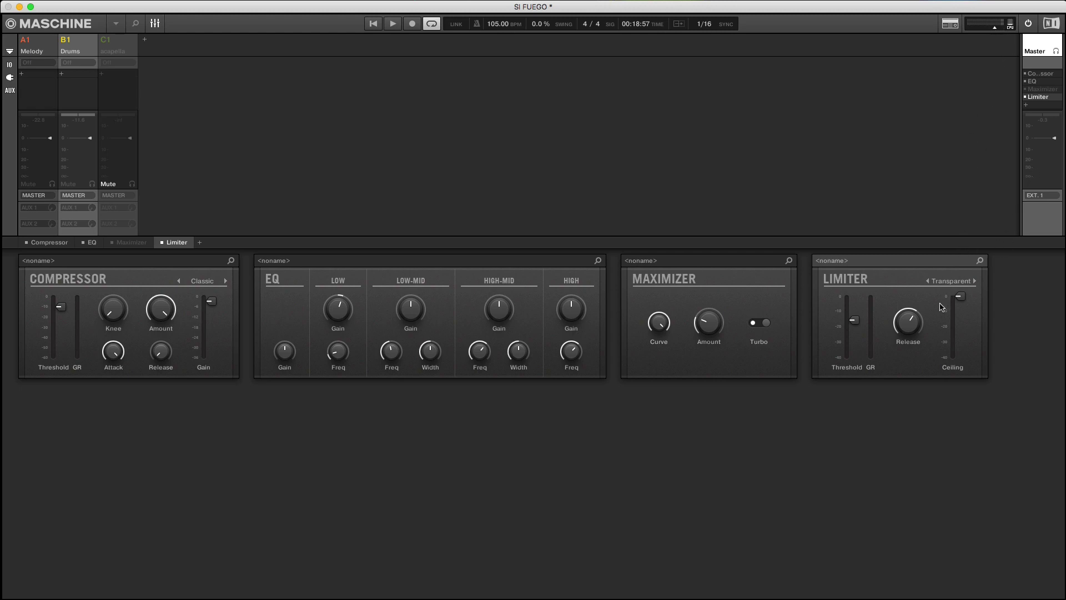
# - Play the section while varying the Limiter's threshold, stop playback, and reset the threshold
pyautogui.press('space')
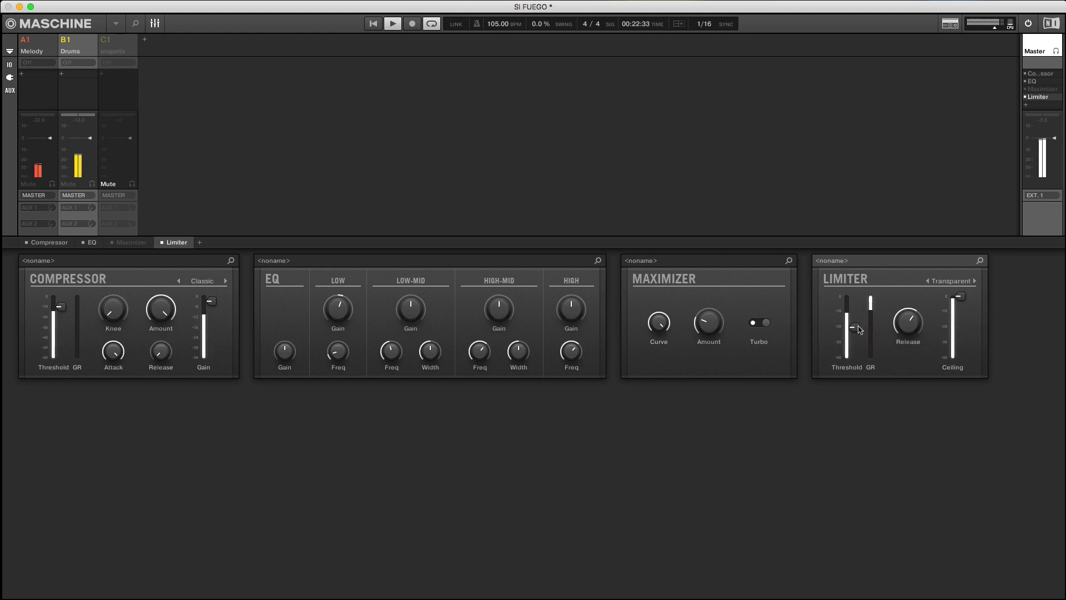
pyautogui.moveTo(859, 327); pyautogui.dragTo(858, 323)
pyautogui.press('space')
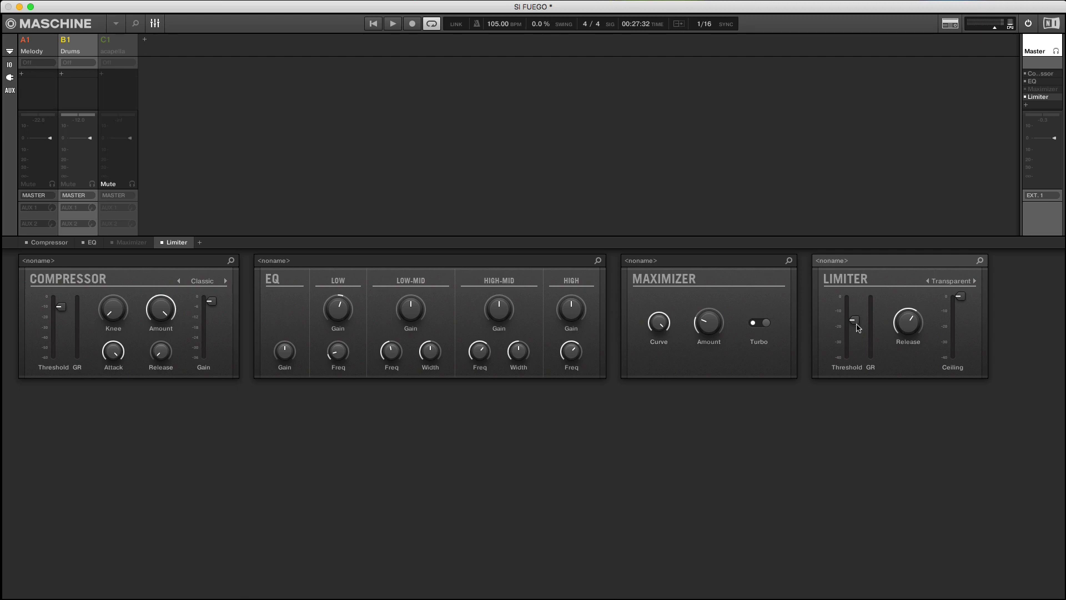
pyautogui.doubleClick(855, 322)
# - Play the section and lower the Limiter's ceiling in stages to about -20 dB
pyautogui.moveTo(917, 328)
pyautogui.press('space')
pyautogui.moveTo(964, 299); pyautogui.dragTo(963, 312)
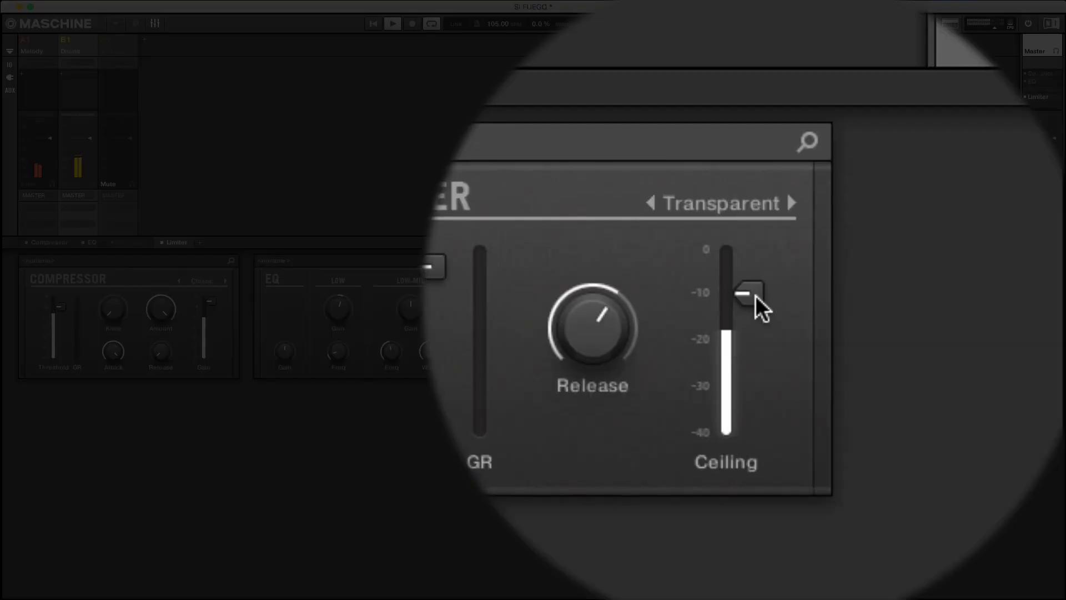
pyautogui.moveTo(963, 312); pyautogui.dragTo(963, 324)
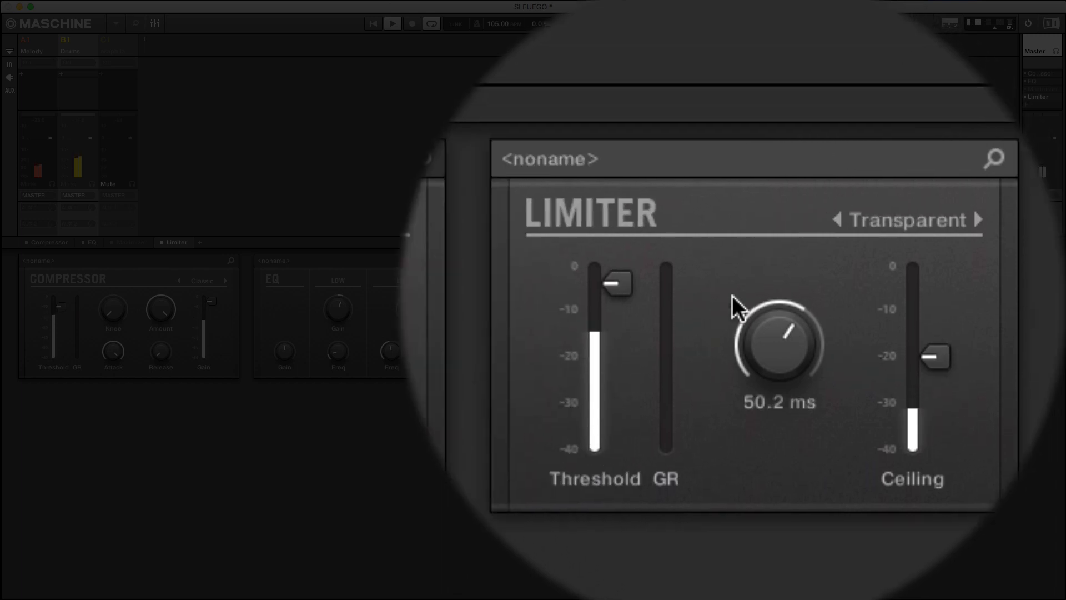
# - Lower the Limiter's threshold to about -18 dB, stop playback, and undo the threshold and ceiling changes
pyautogui.moveTo(732, 296); pyautogui.dragTo(732, 262)
pyautogui.moveTo(861, 350)
pyautogui.mouseDown()
pyautogui.moveTo(862, 366)
pyautogui.moveTo(860, 332)
pyautogui.mouseUp()
pyautogui.press('space')
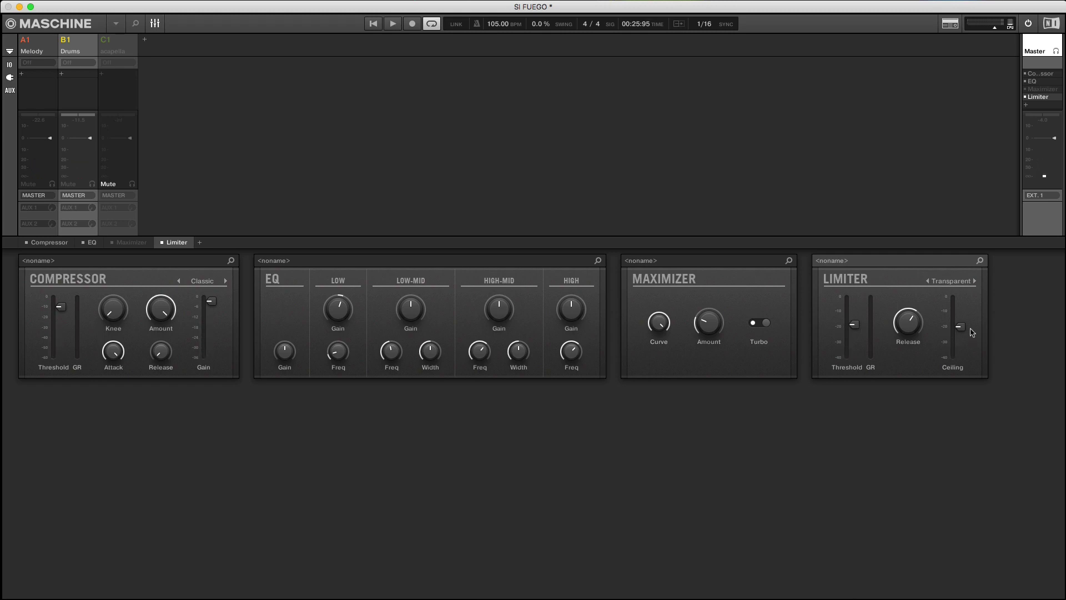
pyautogui.press('super+z')
pyautogui.press('super+z')
# - Switch the Limiter to Legacy mode and lower its threshold while auditioning the section
pyautogui.click(963, 285)
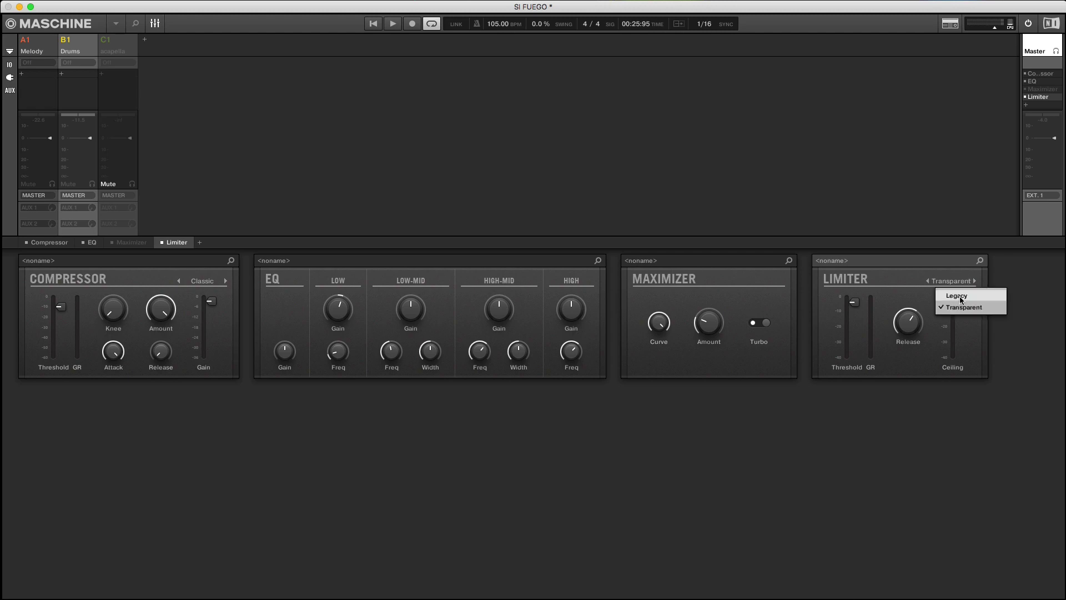
pyautogui.click(963, 304)
pyautogui.press('space')
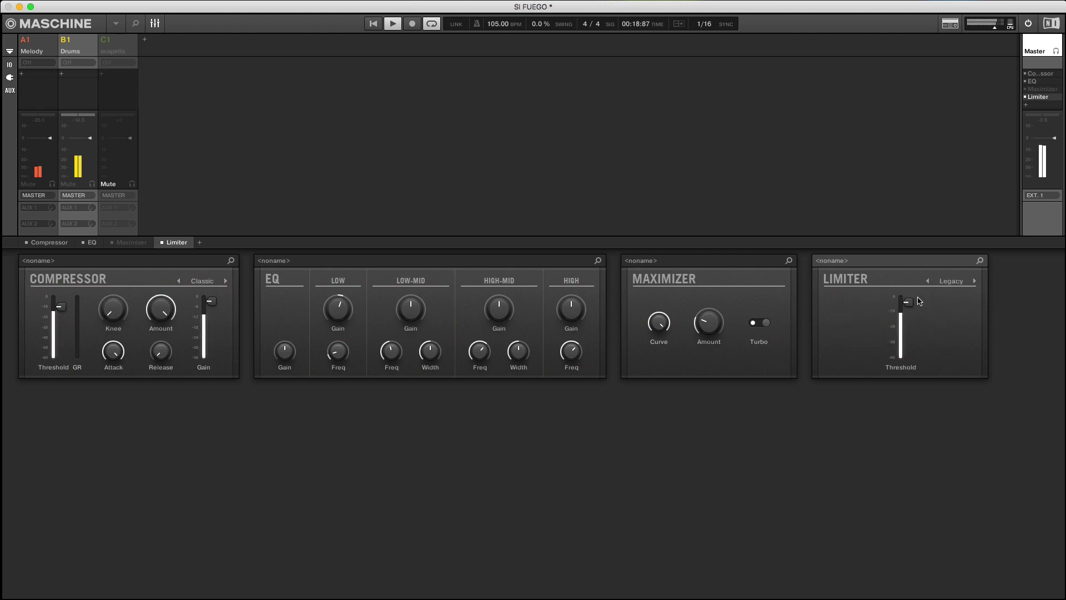
pyautogui.moveTo(912, 305)
pyautogui.mouseDown()
pyautogui.moveTo(913, 328)
pyautogui.moveTo(911, 311)
pyautogui.mouseUp()
pyautogui.press('space')
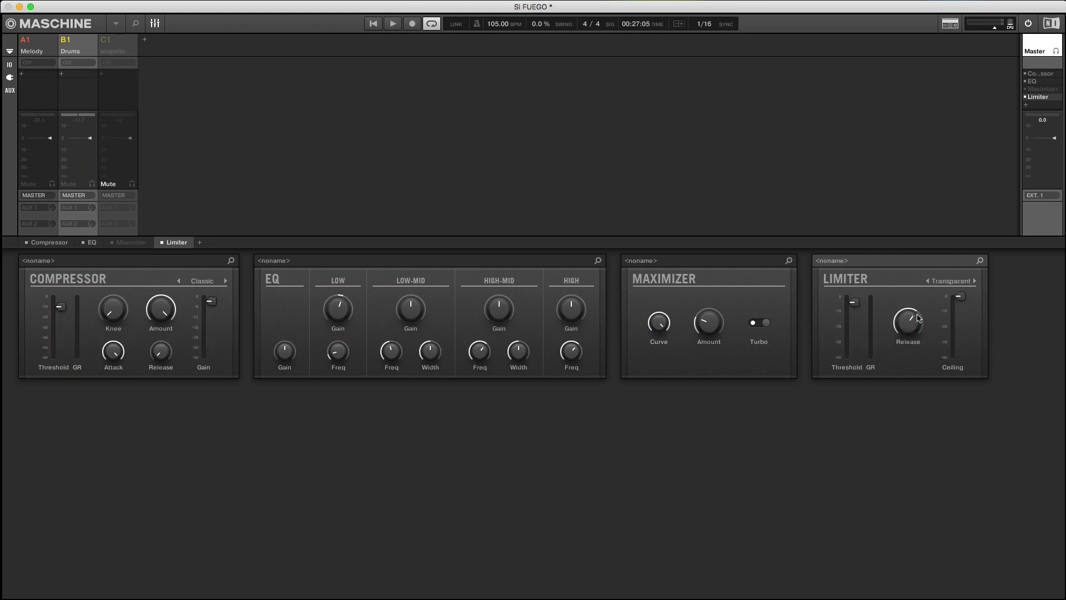
# - Return to the arrangement view and try the master Maximizer's Amount at different levels down to zero during playback, restoring about 25 %
pyautogui.press('super+m')
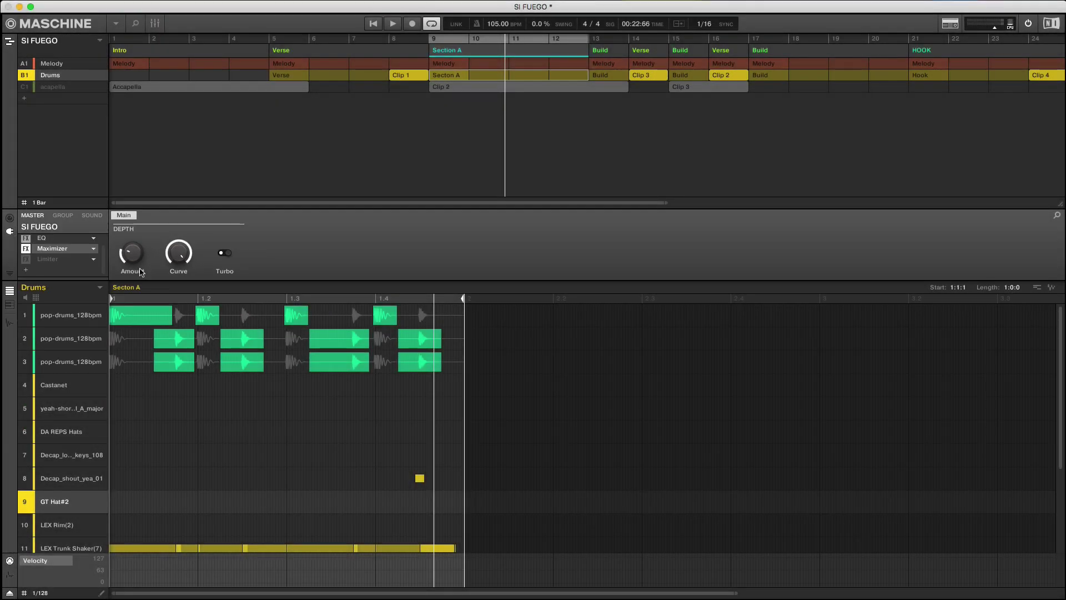
pyautogui.moveTo(140, 272)
pyautogui.moveTo(132, 253); pyautogui.dragTo(131, 211)
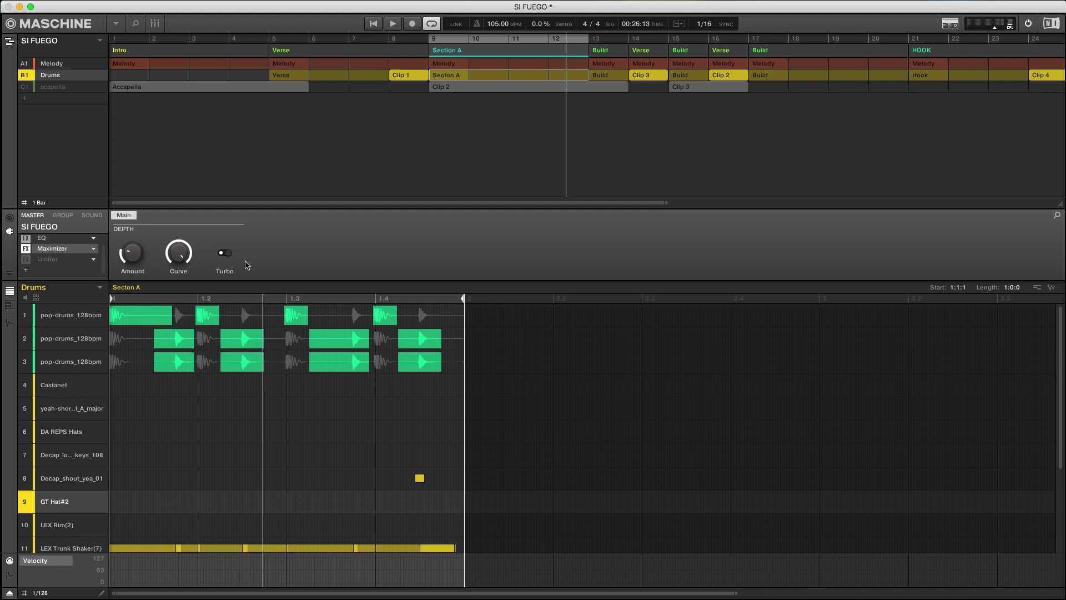
pyautogui.moveTo(139, 256)
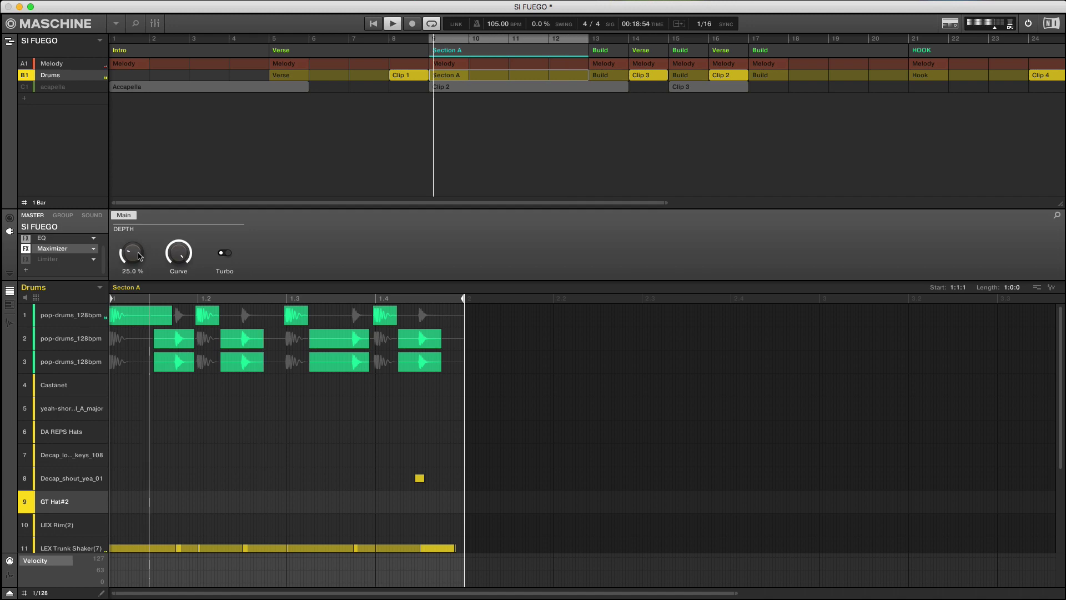
pyautogui.moveTo(138, 256); pyautogui.dragTo(139, 289)
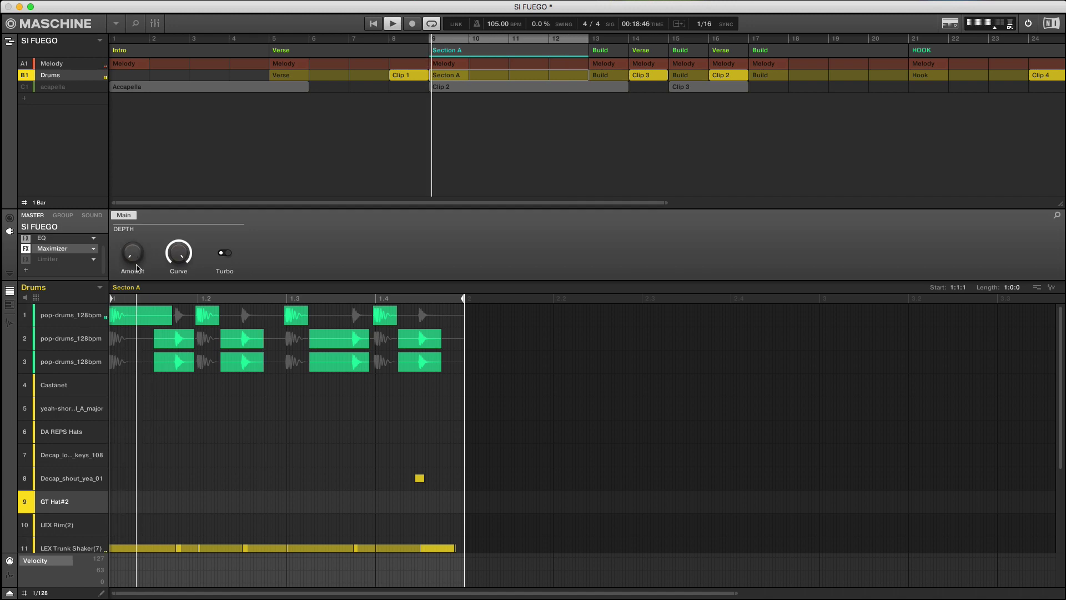
pyautogui.moveTo(139, 250); pyautogui.dragTo(138, 242)
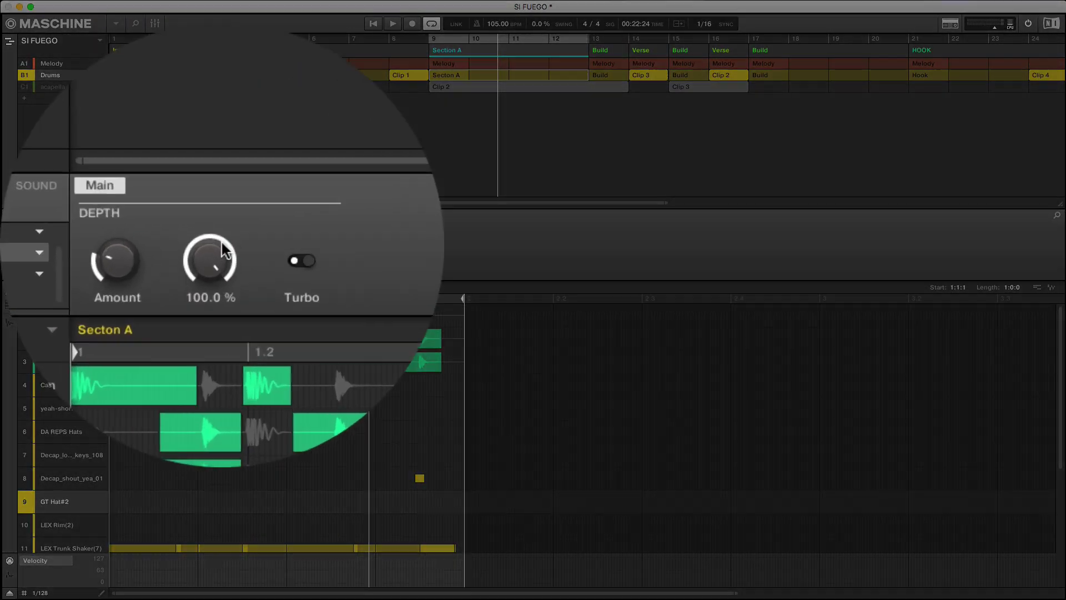
# - Audition the section with the Maximizer's Curve lowered to 0 % and restore the Curve to 100 %
pyautogui.moveTo(181, 279); pyautogui.dragTo(185, 258)
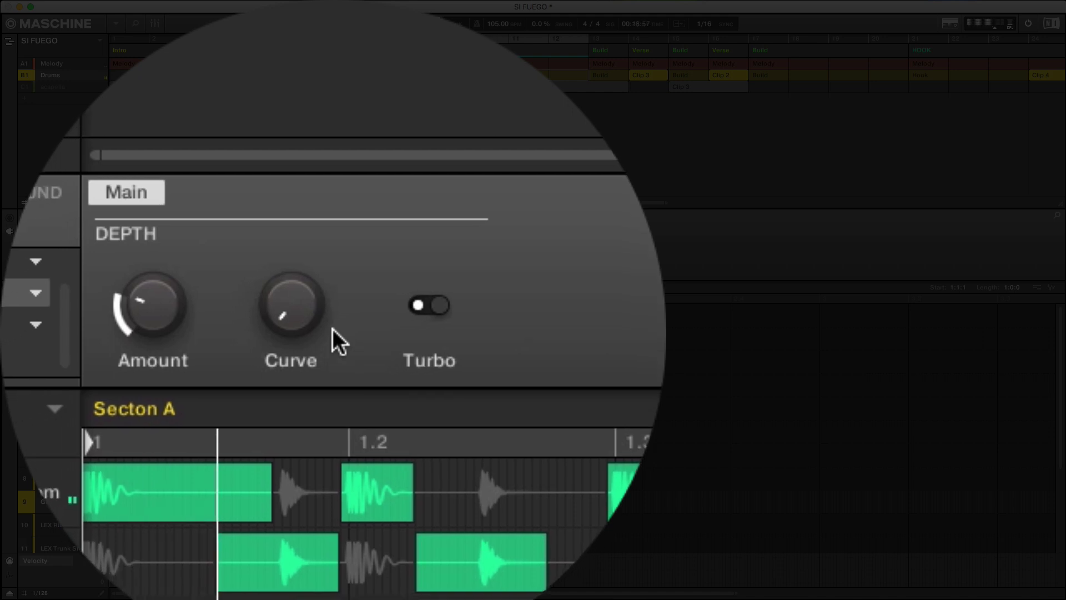
pyautogui.click(332, 329)
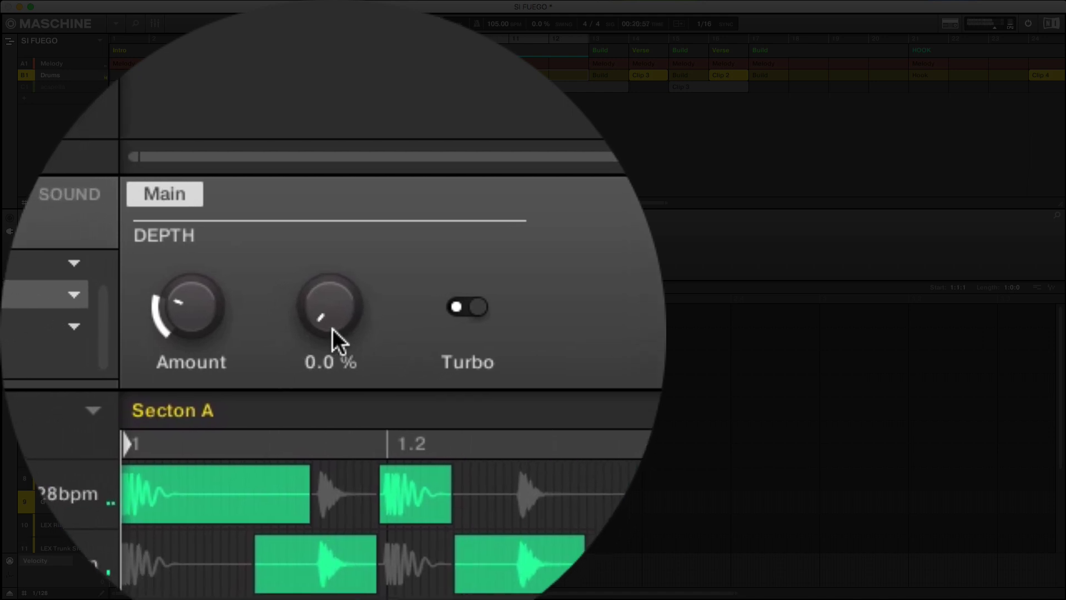
pyautogui.press('space')
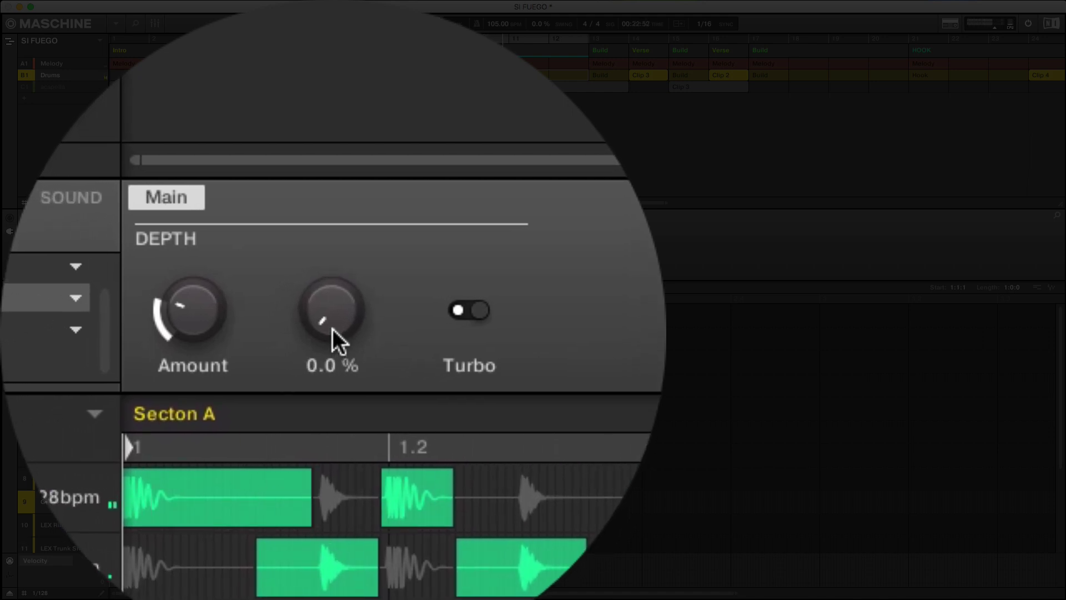
pyautogui.moveTo(332, 328)
pyautogui.mouseDown()
pyautogui.moveTo(332, 287)
pyautogui.moveTo(332, 329)
pyautogui.mouseUp()
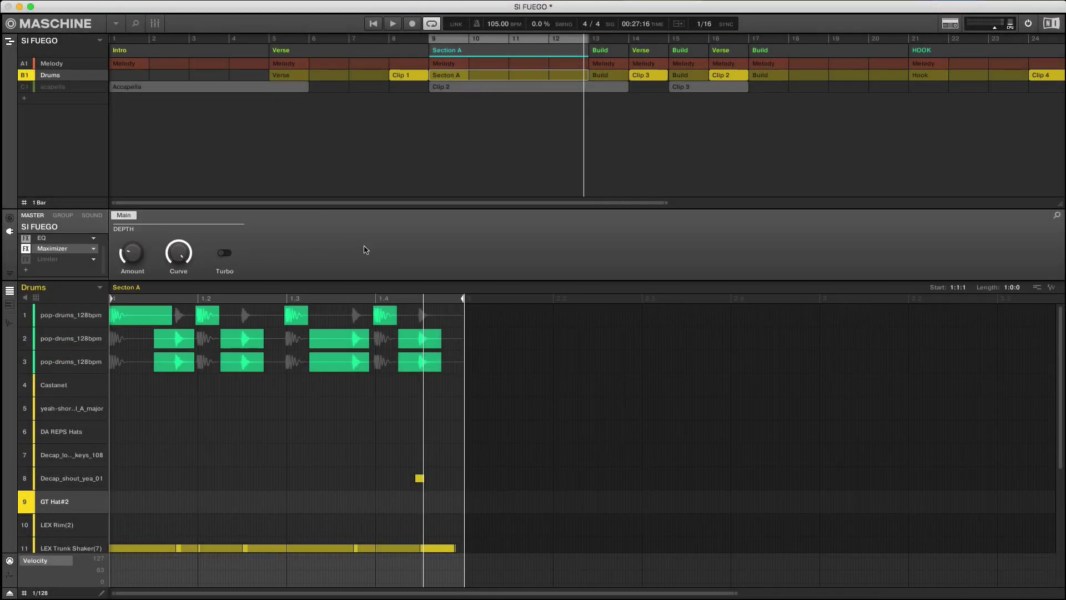
# - Play the section and toggle the Maximizer's Turbo option on and off to compare the sound
pyautogui.press('space')
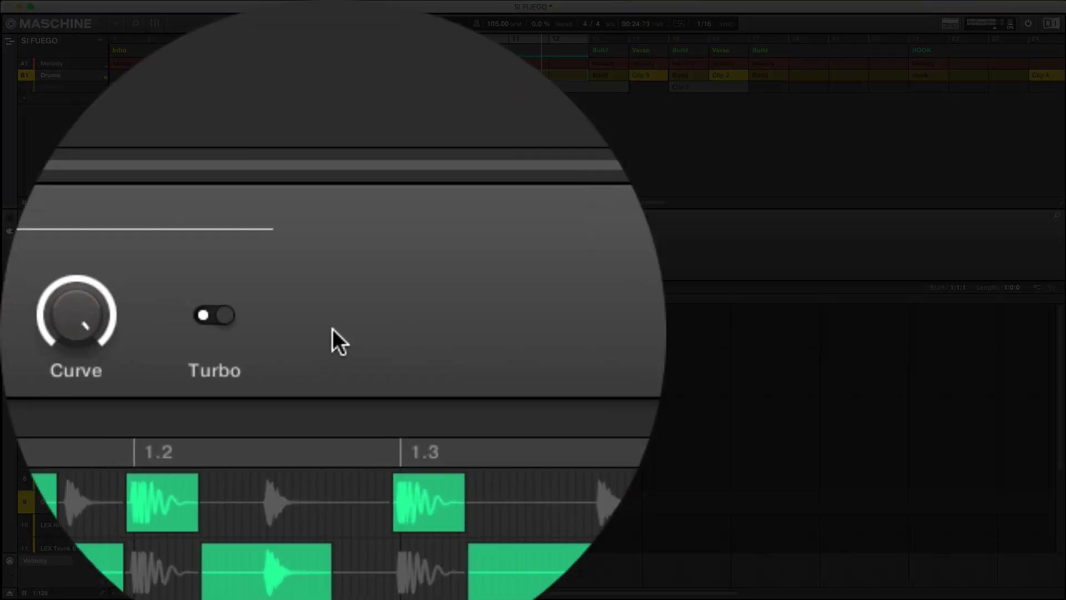
pyautogui.click(332, 327)
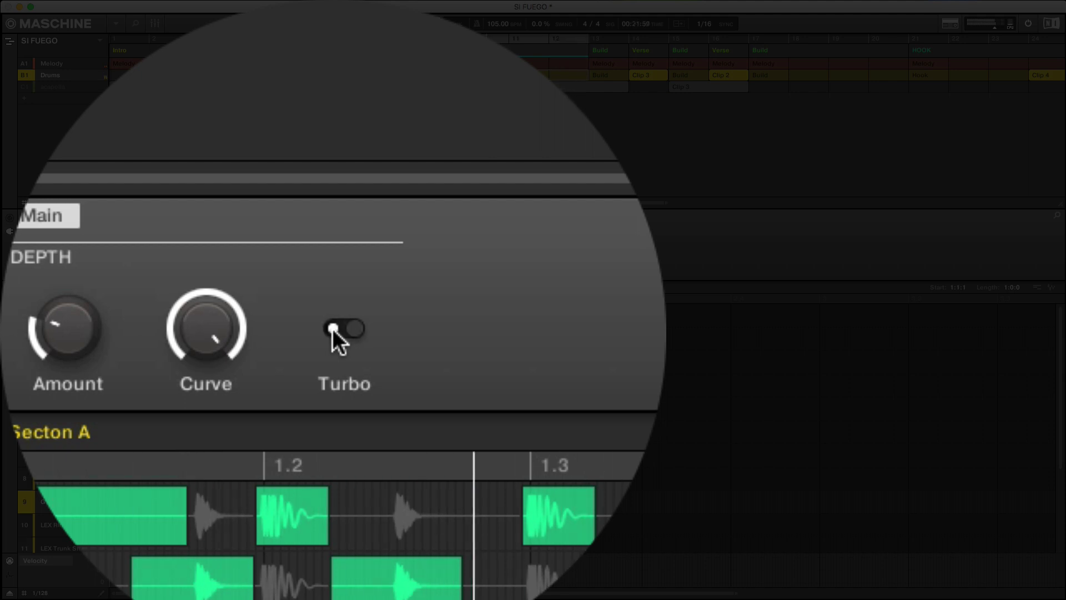
pyautogui.click(332, 329)
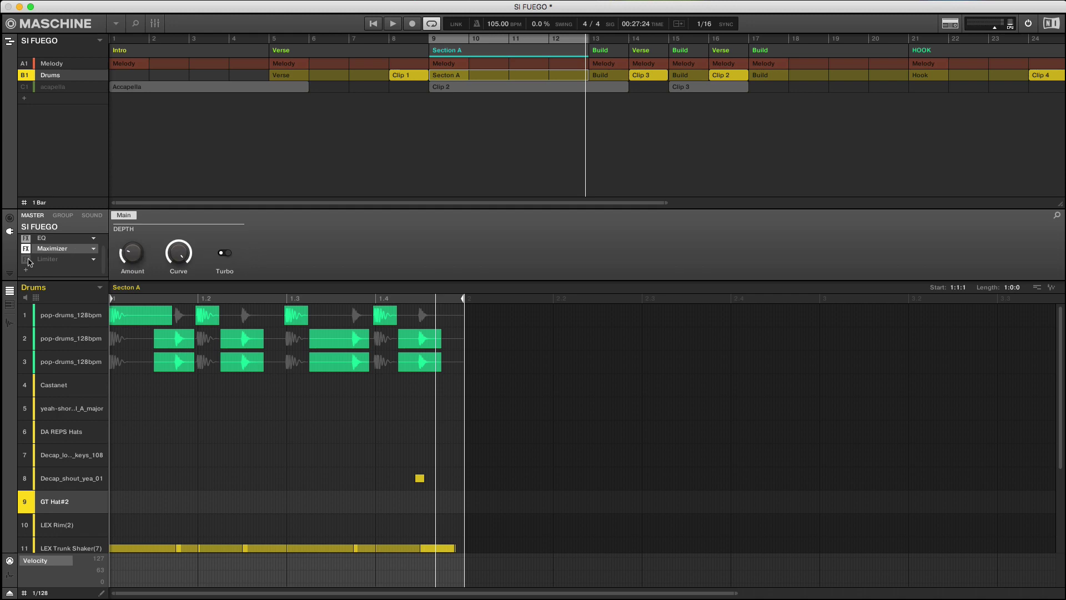
# - Enable the Limiter alongside the Maximizer and compare the playing section with both effects bypassed and active, leaving both on
pyautogui.click(27, 261)
pyautogui.press('space')
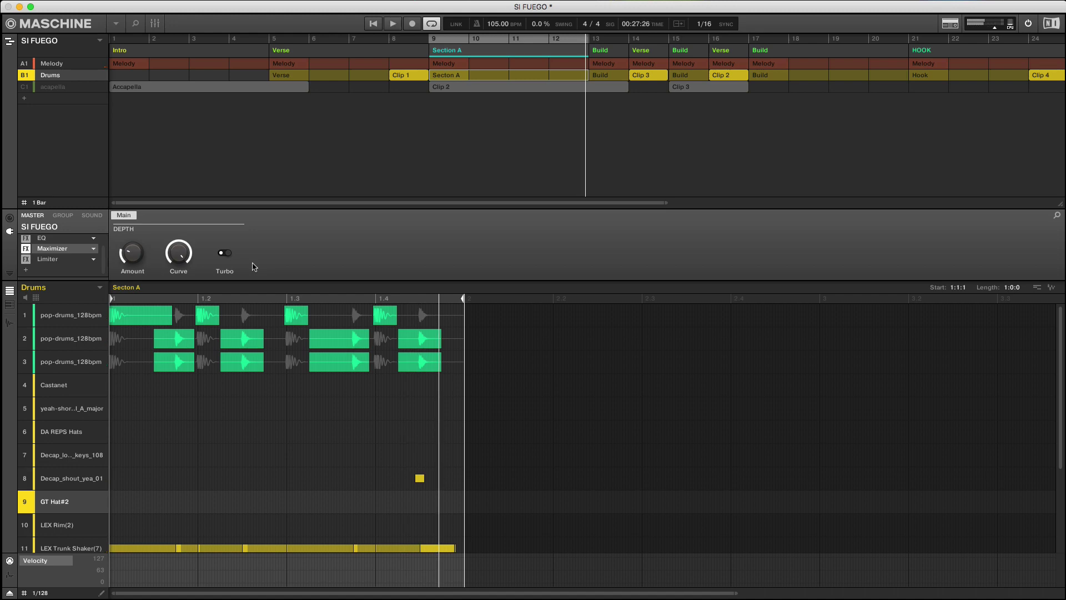
pyautogui.click(26, 249)
pyautogui.click(26, 259)
pyautogui.press('space')
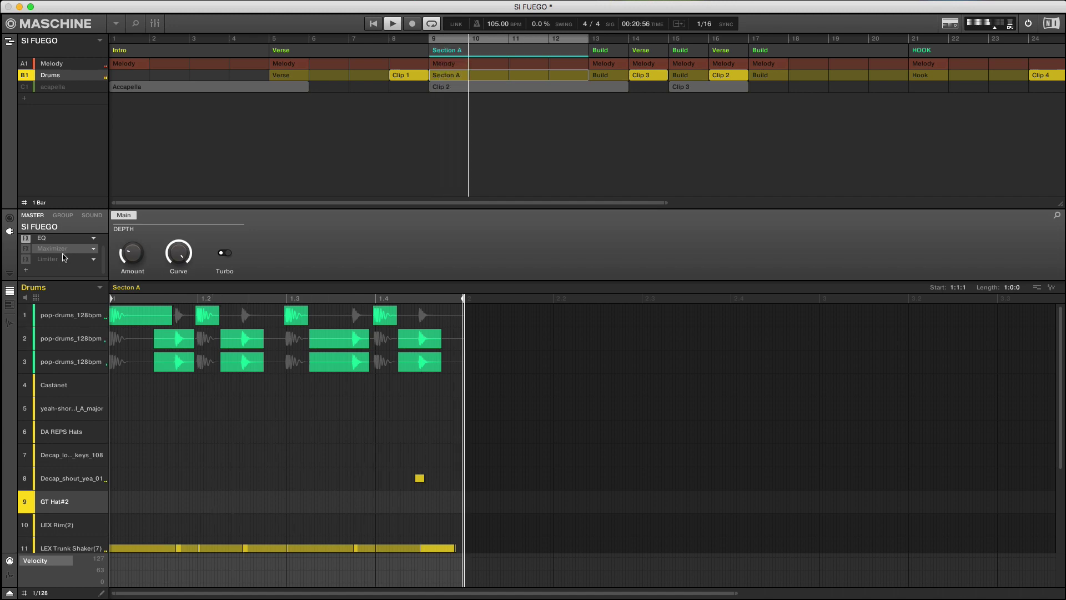
pyautogui.click(27, 259)
pyautogui.click(26, 250)
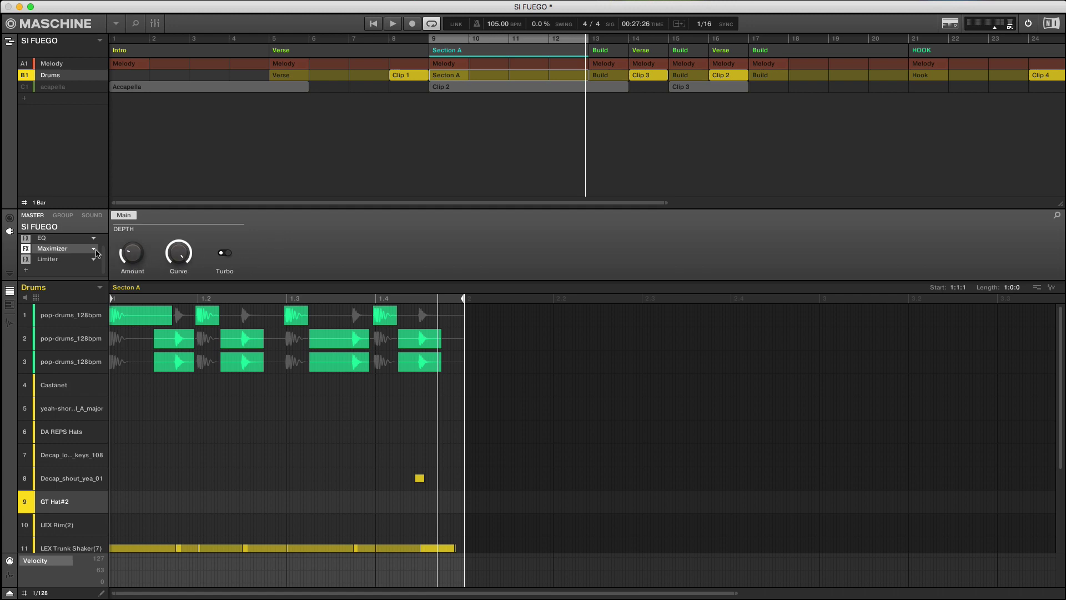
# - Show the master Limiter's parameters and look through the plug-in slots at the Sound, Group and Master levels
pyautogui.click(55, 259)
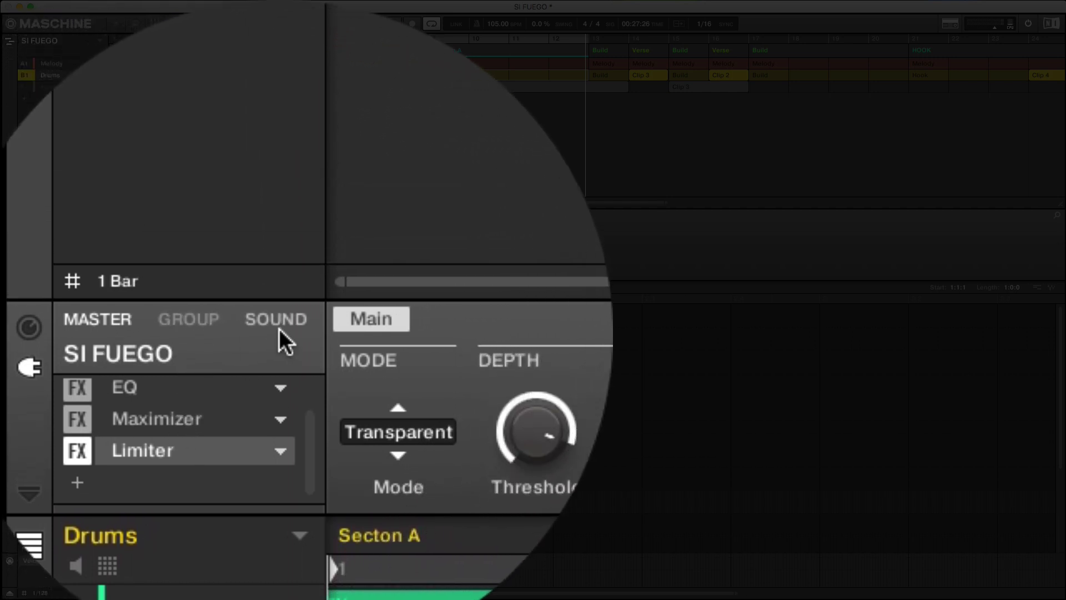
pyautogui.click(280, 329)
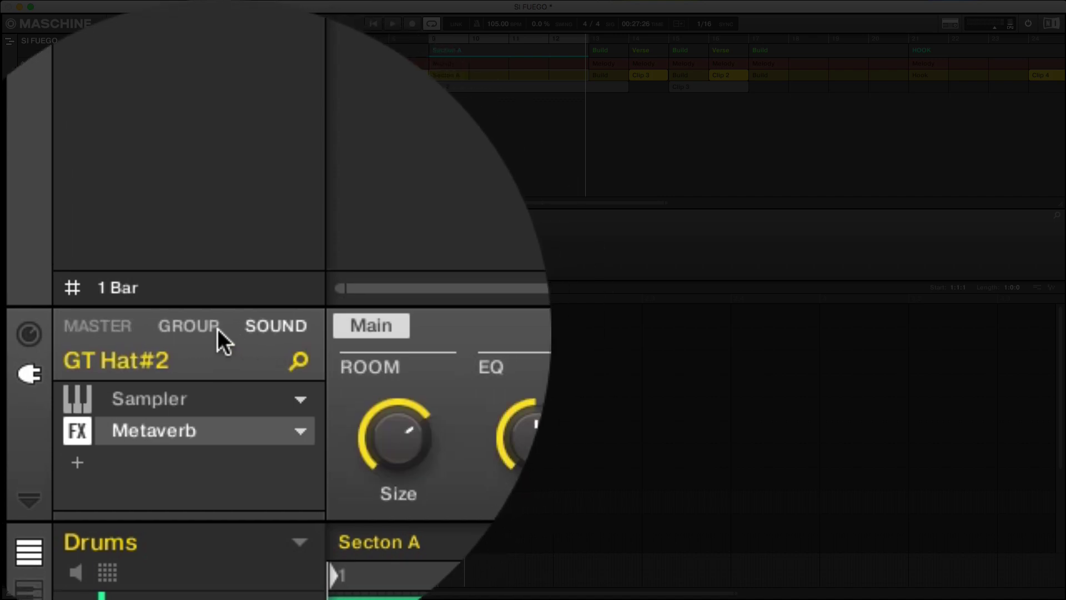
pyautogui.click(214, 327)
pyautogui.click(95, 324)
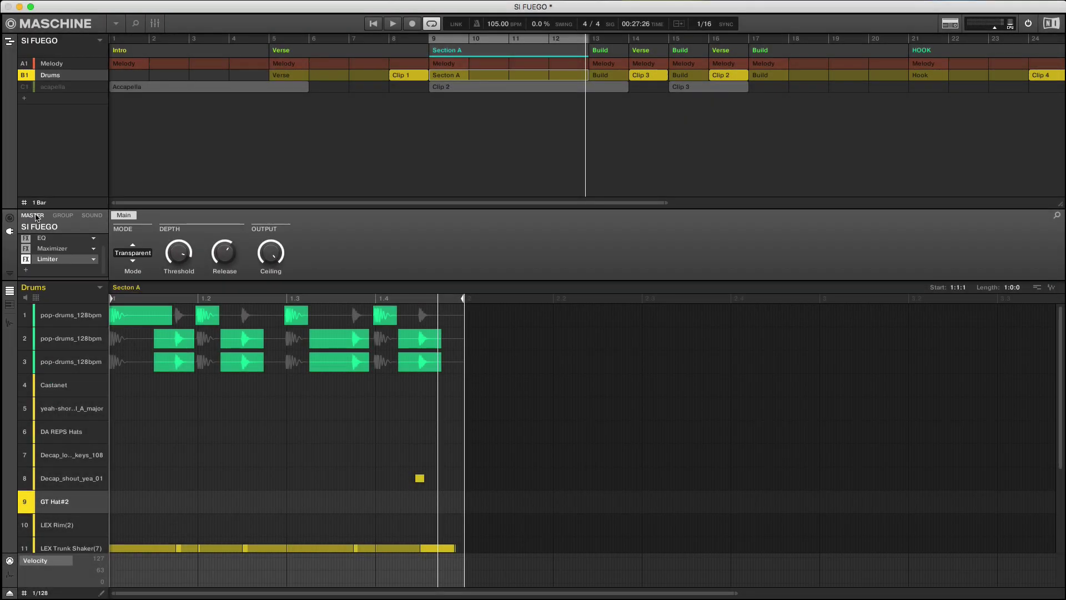
pyautogui.click(90, 215)
pyautogui.click(72, 216)
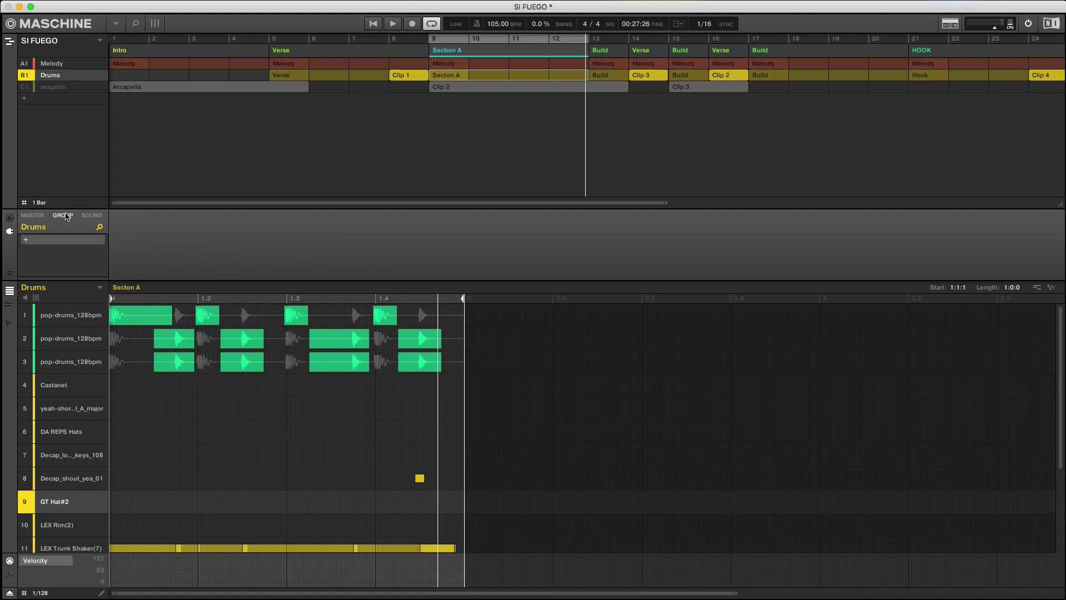
pyautogui.click(85, 217)
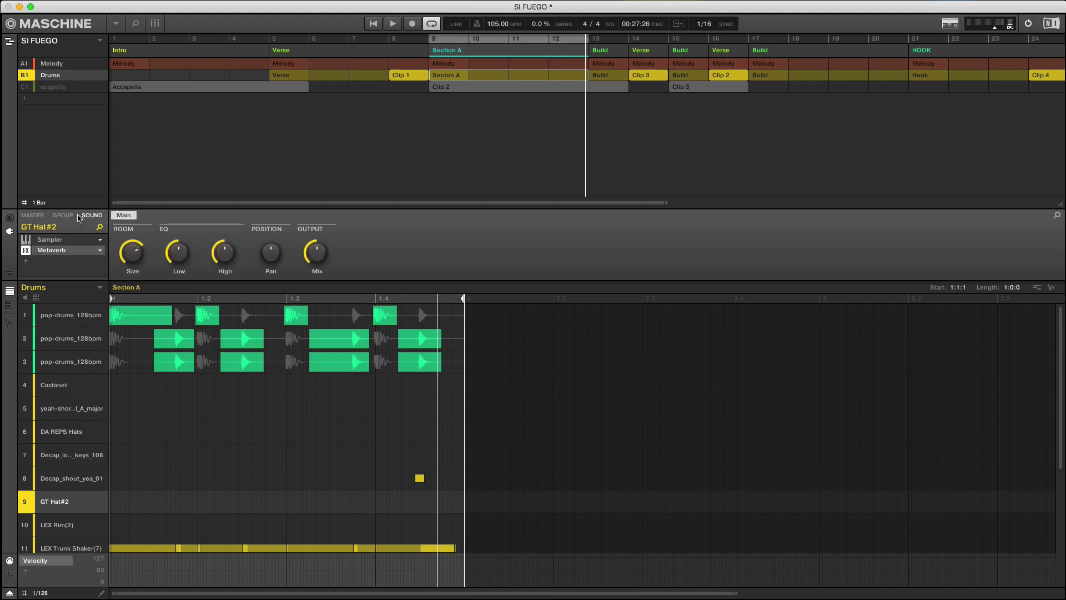